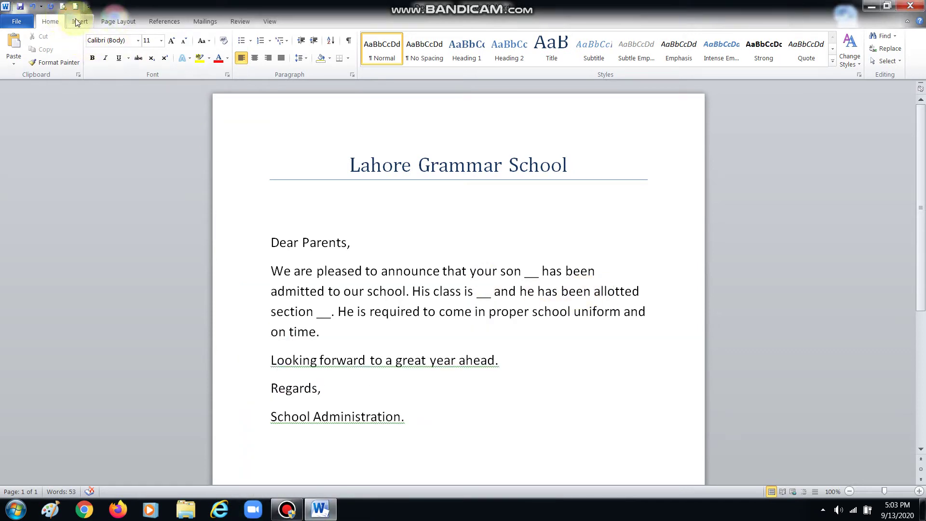
# Step: Start a Letters-type mail merge for the Lahore Grammar School admission letter
pyautogui.click(219, 18)
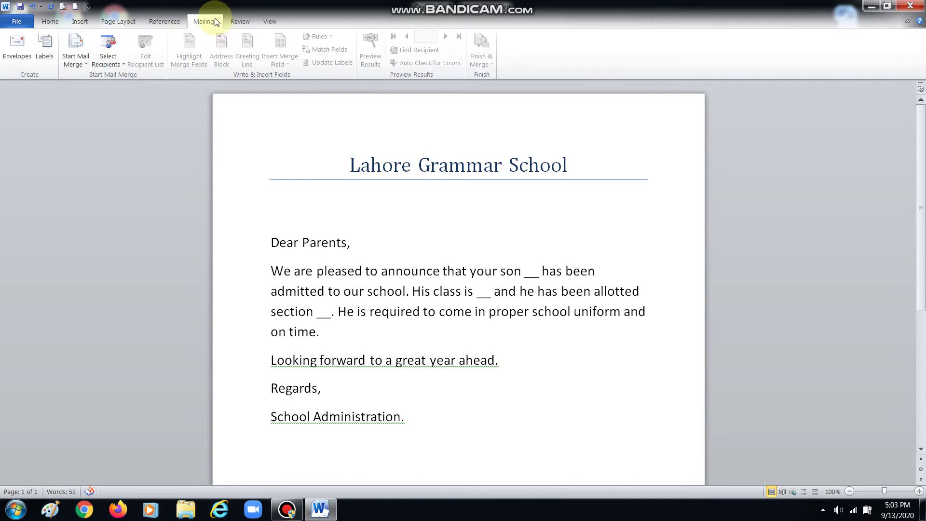
pyautogui.click(79, 65)
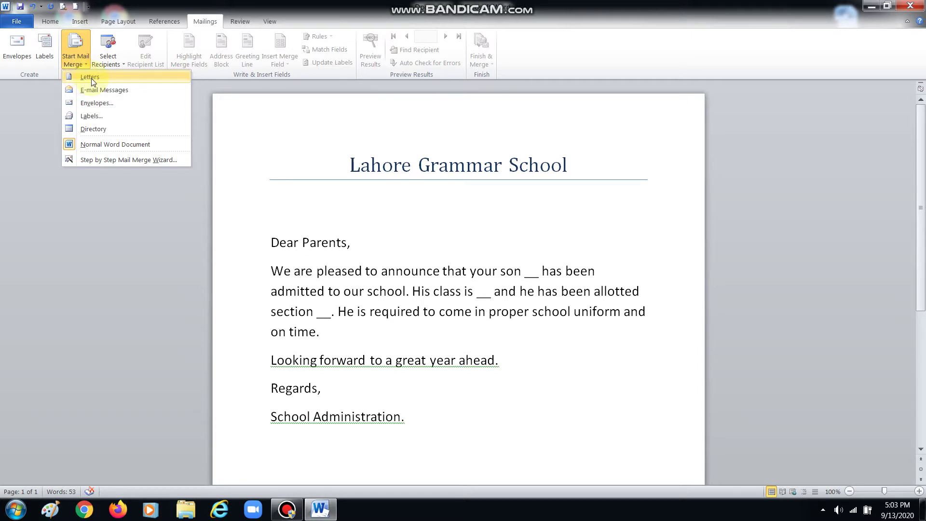
pyautogui.click(90, 78)
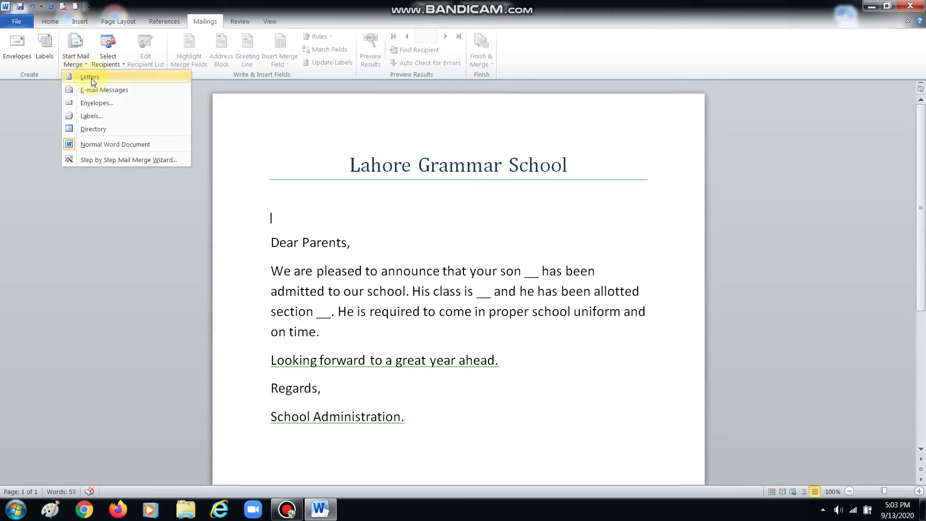
pyautogui.click(106, 65)
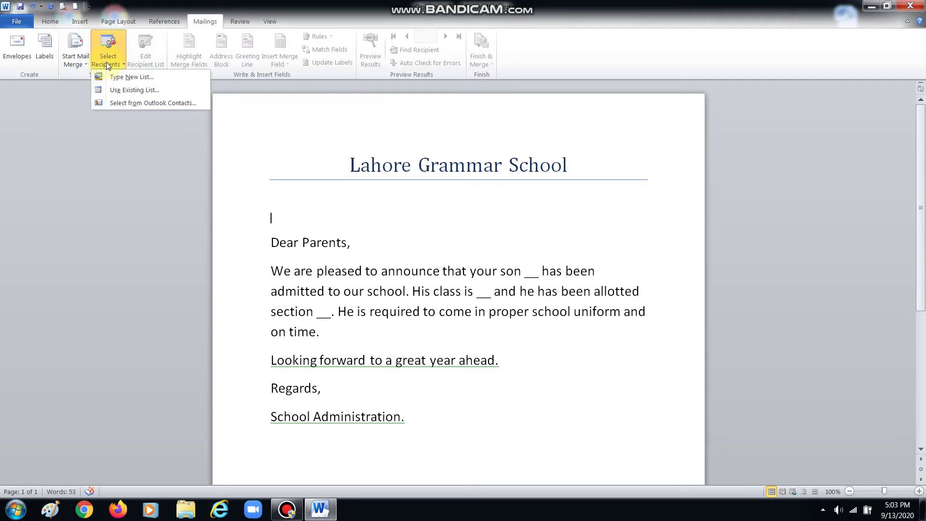
# Step: Use the data file in the dated Desktop folder as the existing recipient list
pyautogui.click(120, 91)
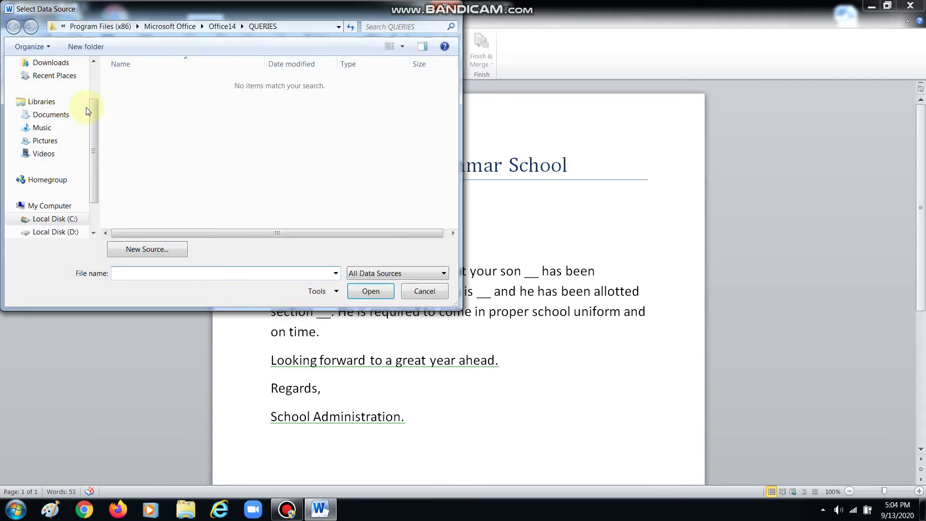
pyautogui.scroll(1, 90, 106)
pyautogui.scroll(1, 91, 110)
pyautogui.click(48, 105)
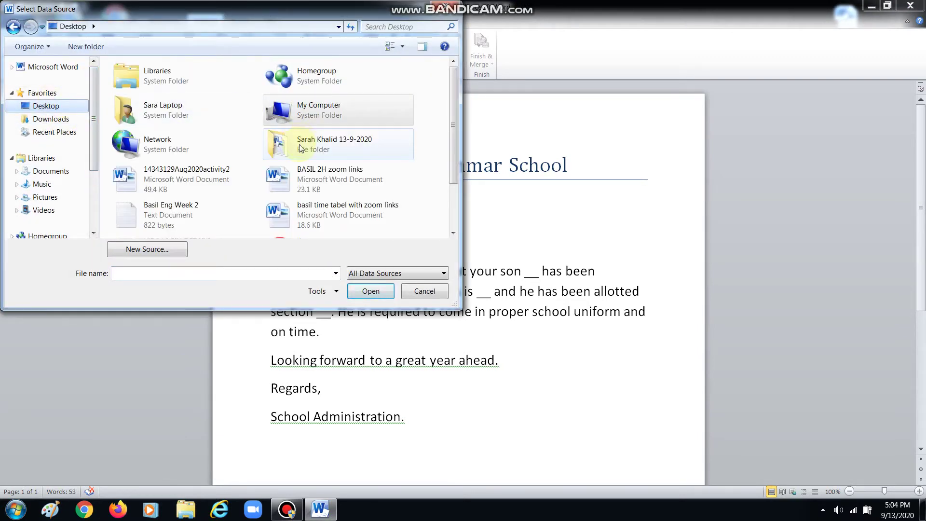
pyautogui.doubleClick(300, 147)
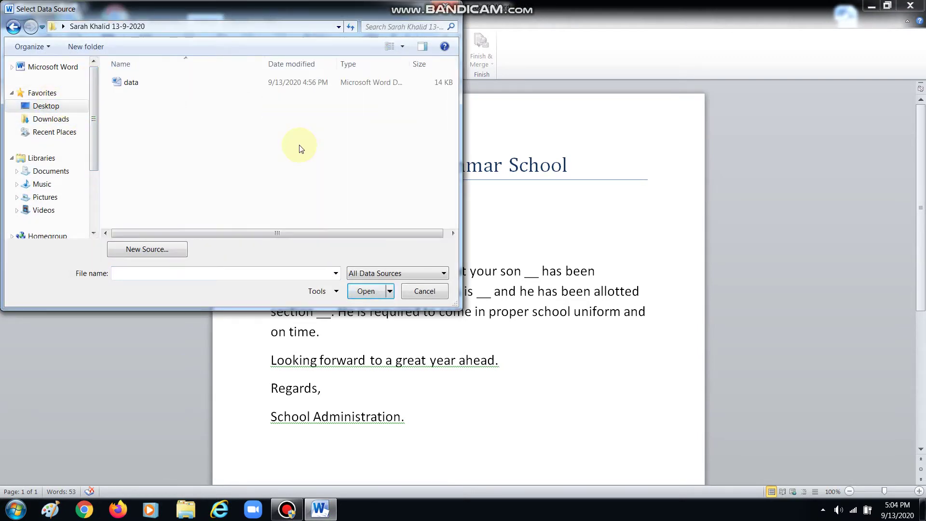
pyautogui.doubleClick(130, 83)
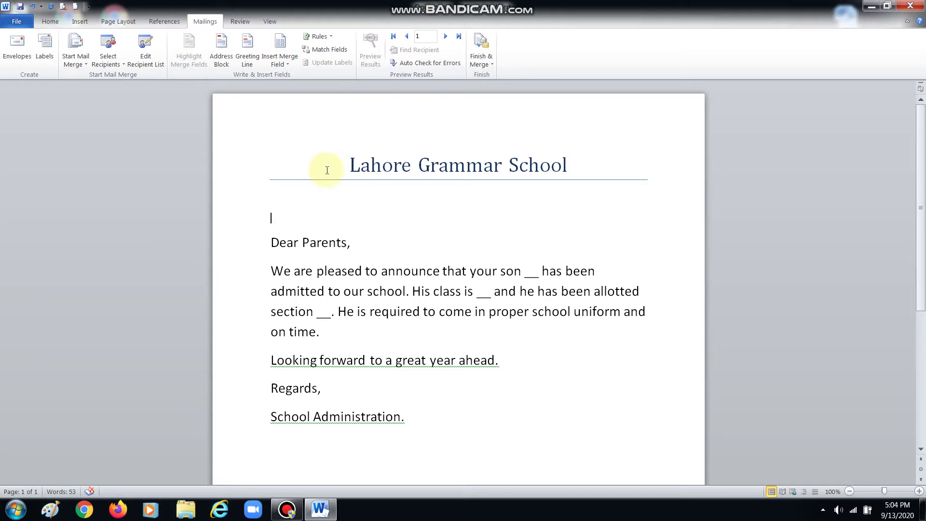
# Step: Insert Name after 'son', Class after 'class is', and Section after 'allotted section' as merge fields
pyautogui.click(288, 65)
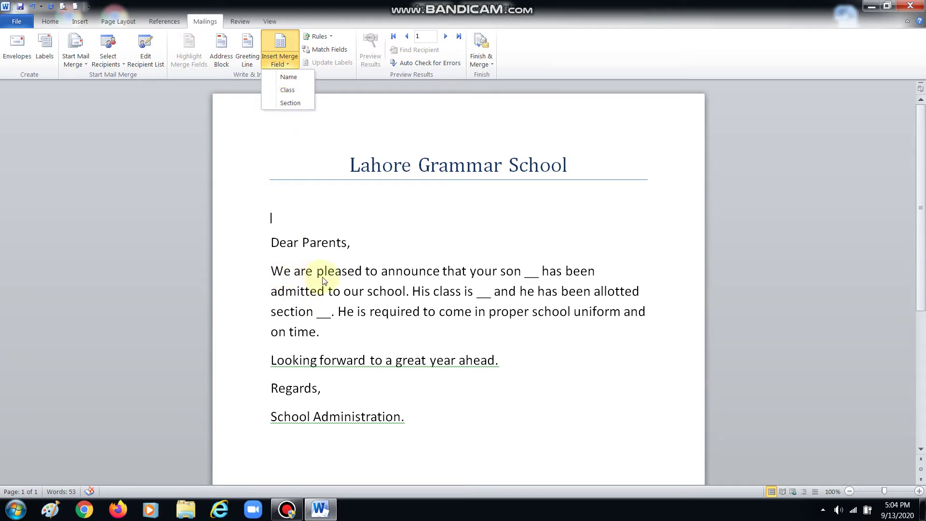
pyautogui.click(527, 280)
pyautogui.moveTo(525, 277); pyautogui.dragTo(538, 277)
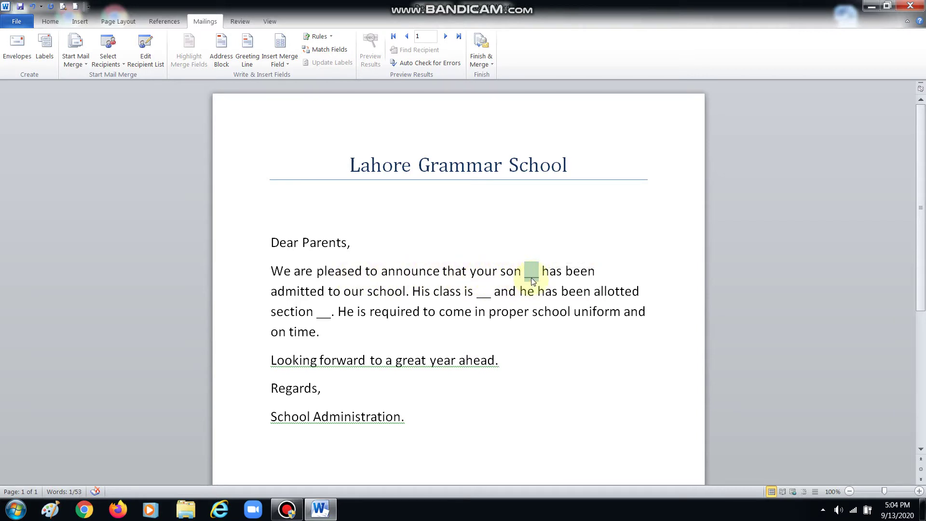
pyautogui.click(286, 65)
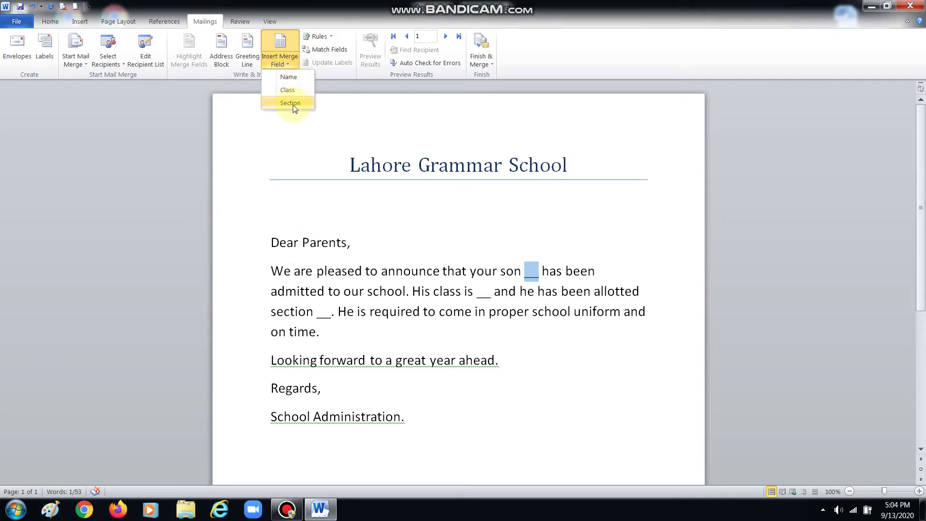
pyautogui.click(291, 77)
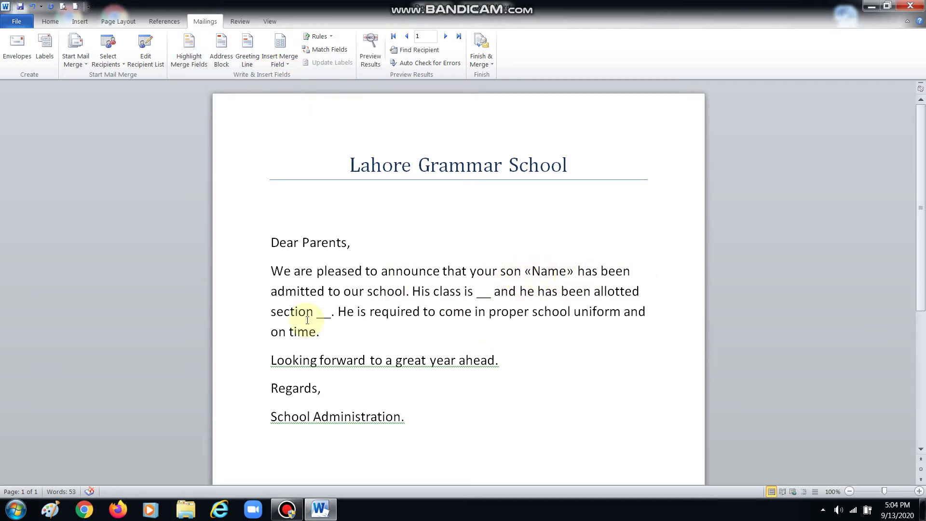
pyautogui.doubleClick(481, 292)
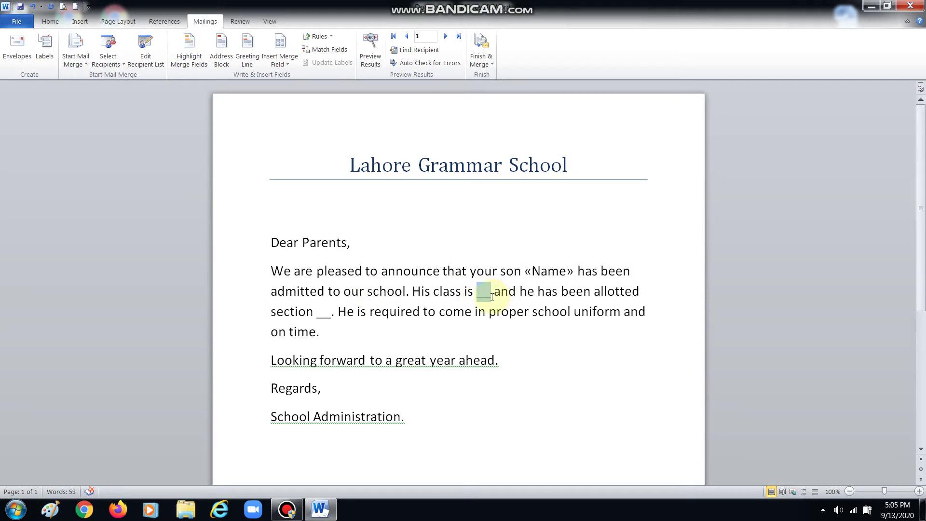
pyautogui.click(280, 65)
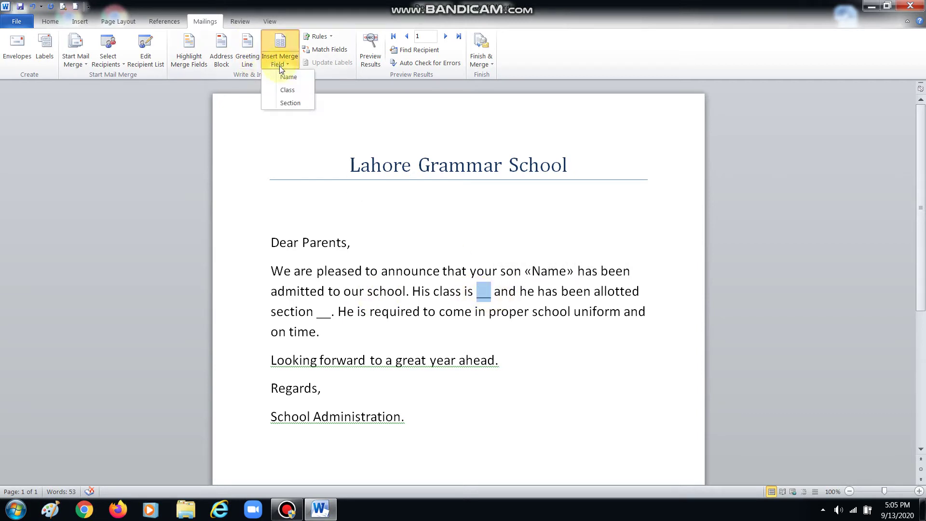
pyautogui.click(288, 90)
pyautogui.doubleClick(368, 315)
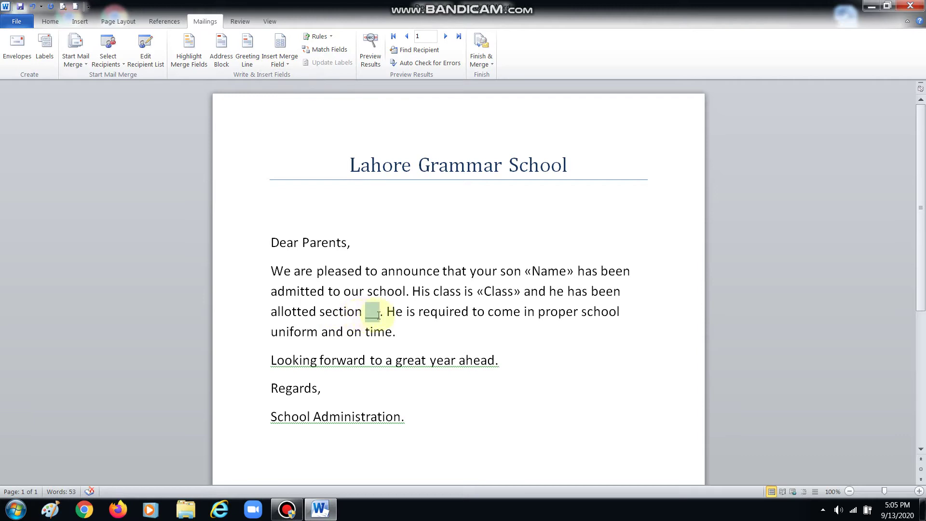
pyautogui.click(286, 64)
pyautogui.click(287, 103)
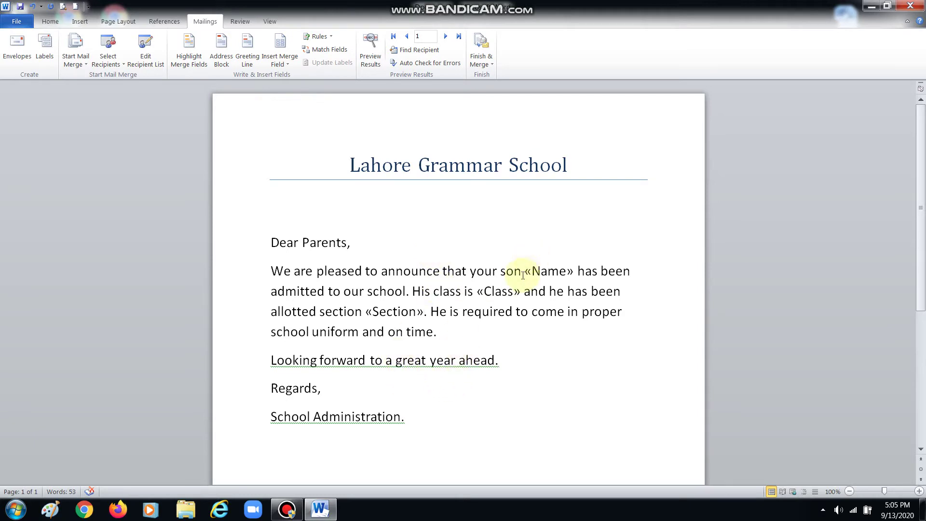
# Step: Apply Text Highlight Color: yellow on «Name», bright green on «Class», turquoise on «Section»
pyautogui.moveTo(524, 273); pyautogui.dragTo(574, 273)
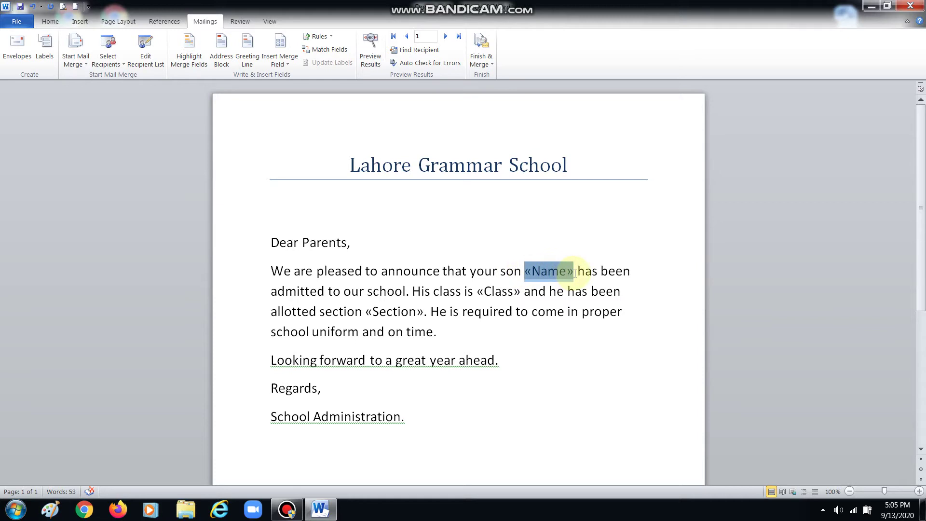
pyautogui.click(58, 23)
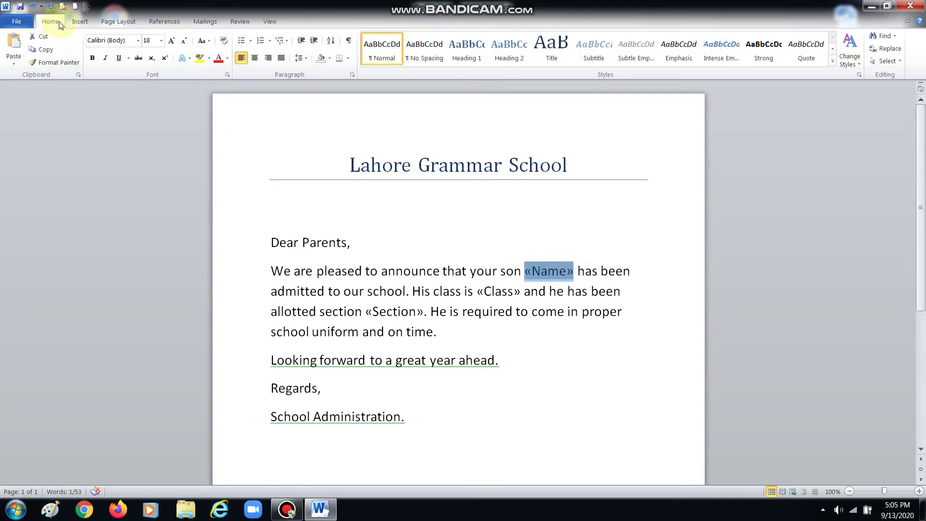
pyautogui.click(199, 58)
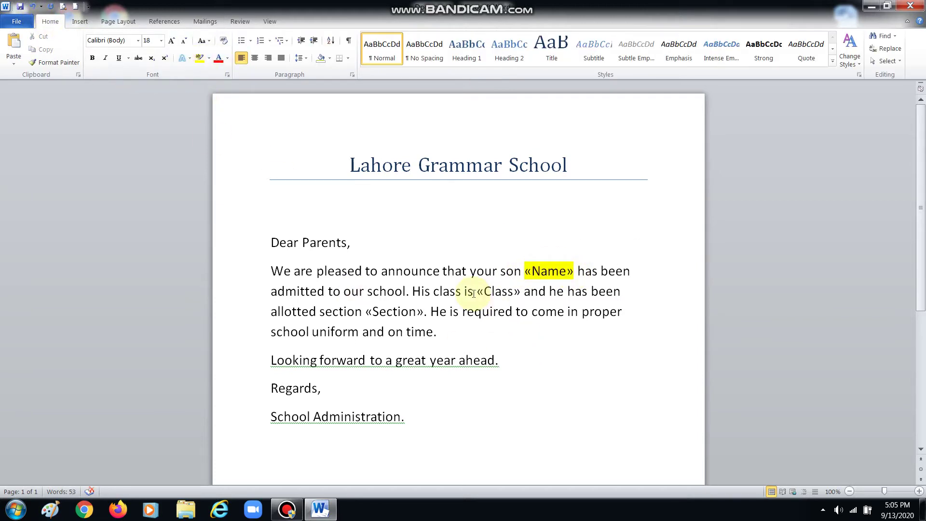
pyautogui.moveTo(478, 291); pyautogui.dragTo(521, 291)
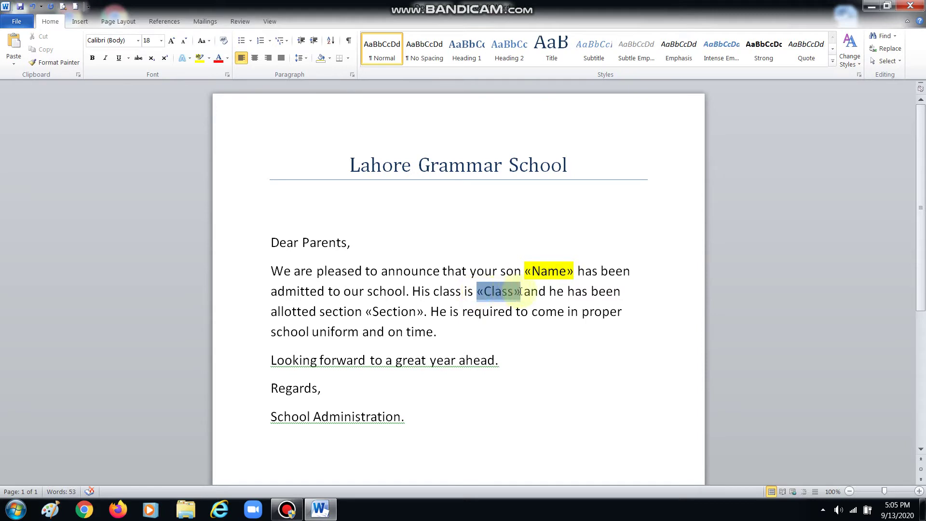
pyautogui.click(210, 58)
pyautogui.click(220, 73)
pyautogui.moveTo(365, 312); pyautogui.dragTo(424, 314)
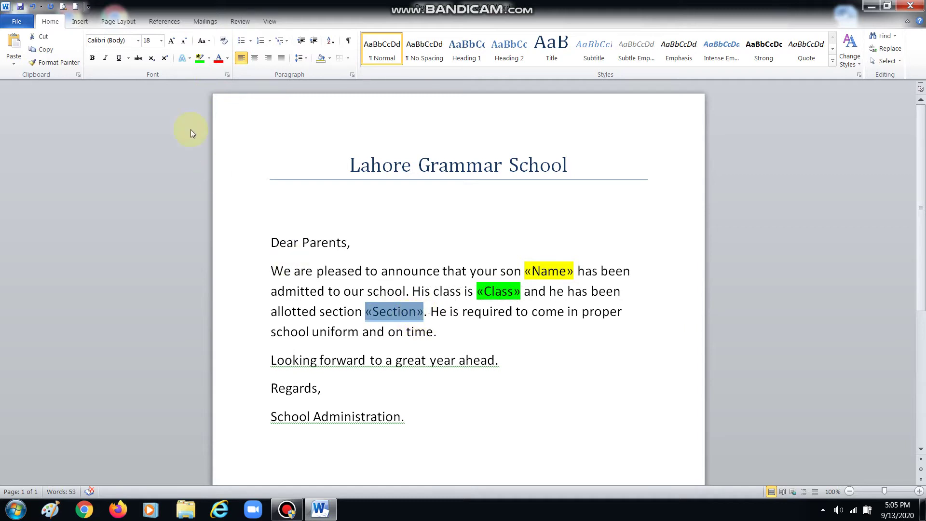
pyautogui.click(208, 60)
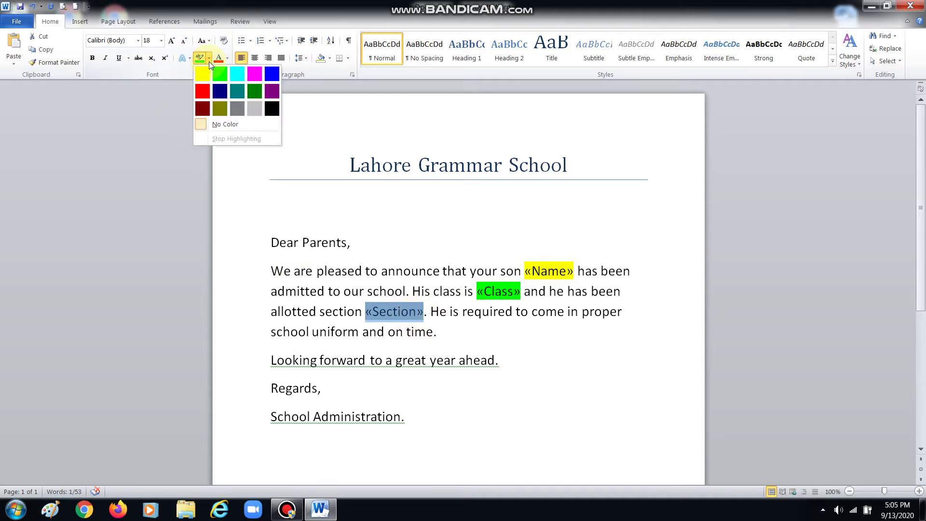
pyautogui.click(236, 77)
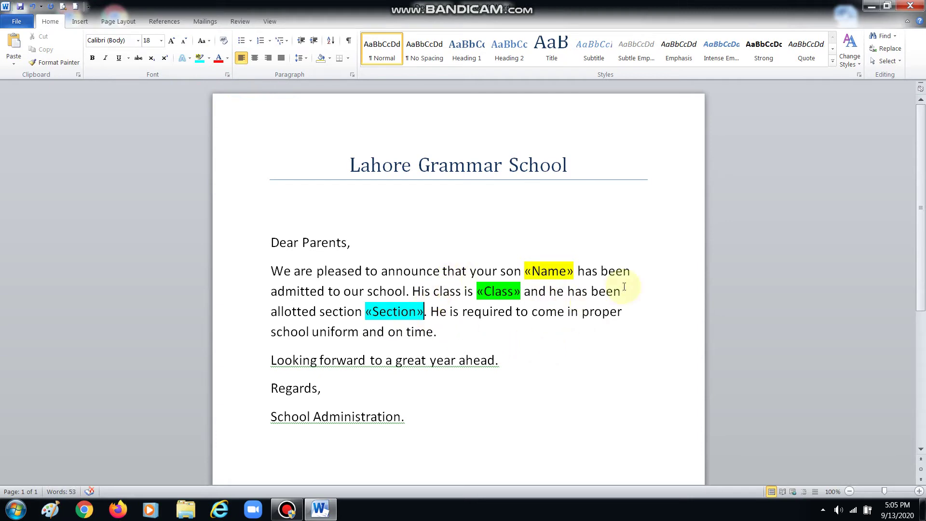
# Step: Save the letter template as 'fields inserted' in the dated Desktop folder
pyautogui.click(16, 21)
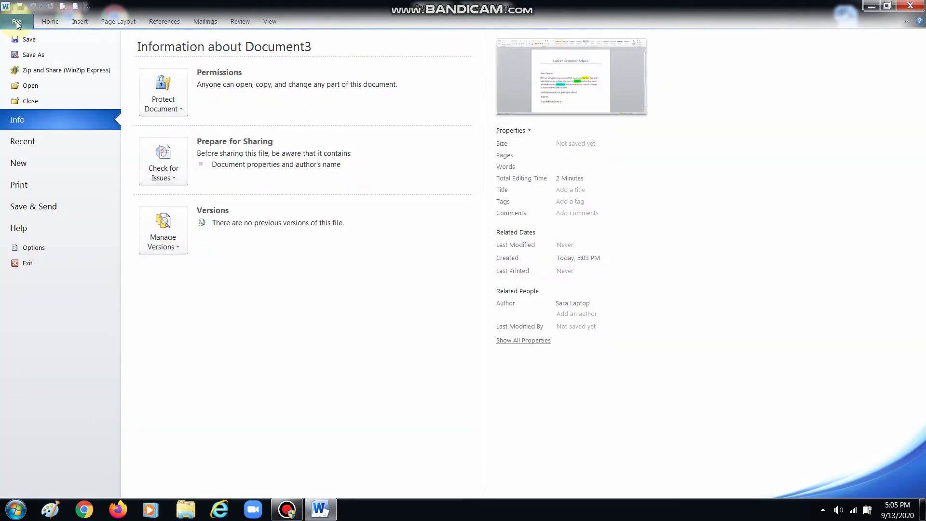
pyautogui.press('Escape')
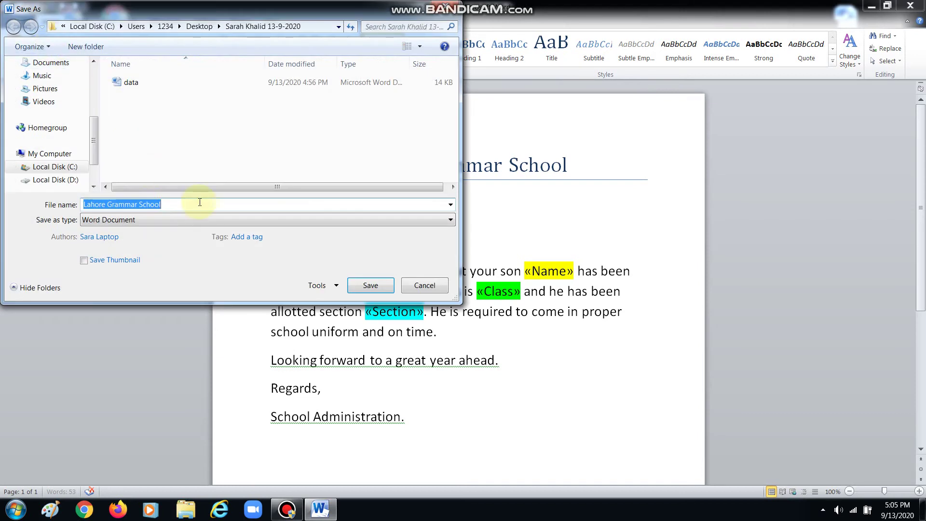
pyautogui.write('fieldsn ins')
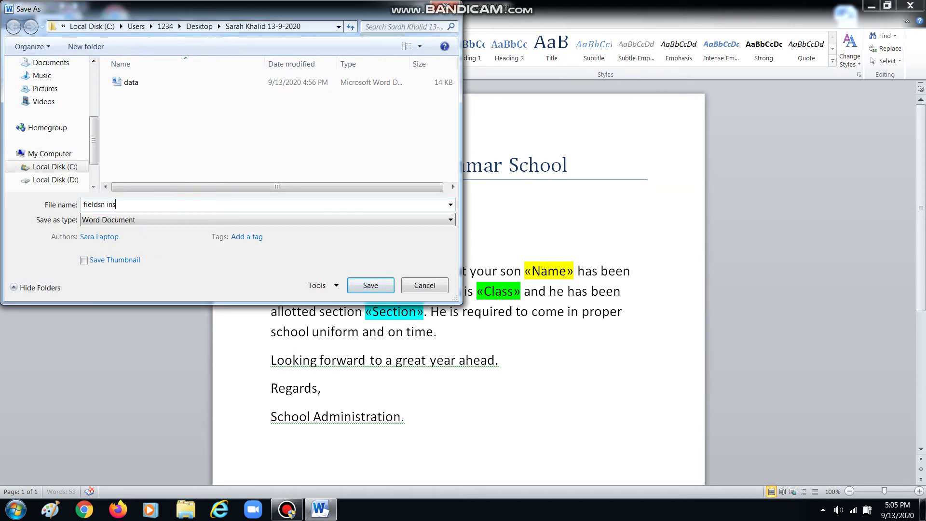
pyautogui.press('BackSpace')
pyautogui.press('BackSpace')
pyautogui.press('Return')
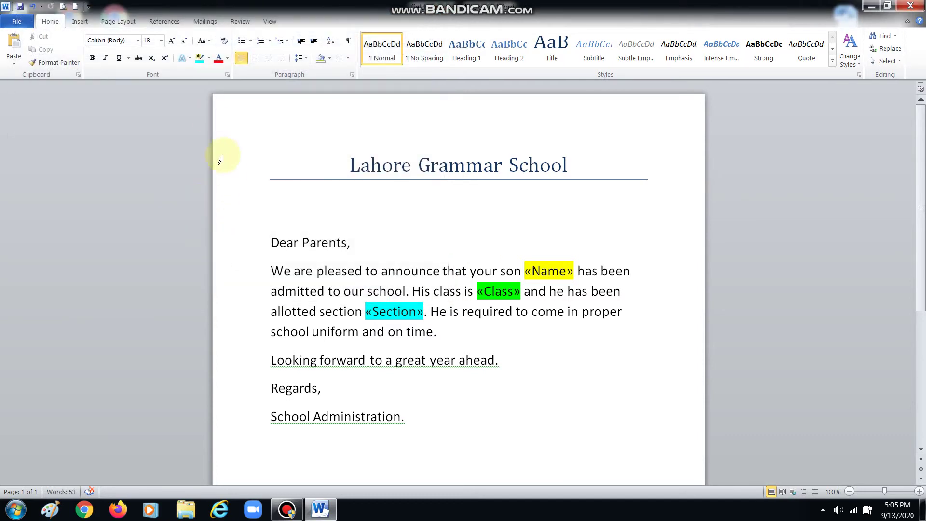
# Step: Finish the merge with Edit Individual Documents for all records into a new document
pyautogui.click(203, 24)
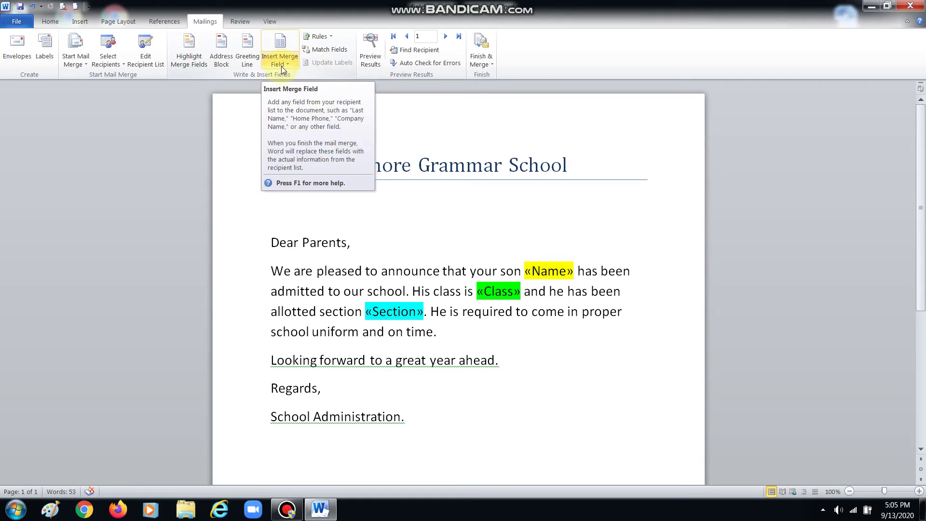
pyautogui.click(487, 66)
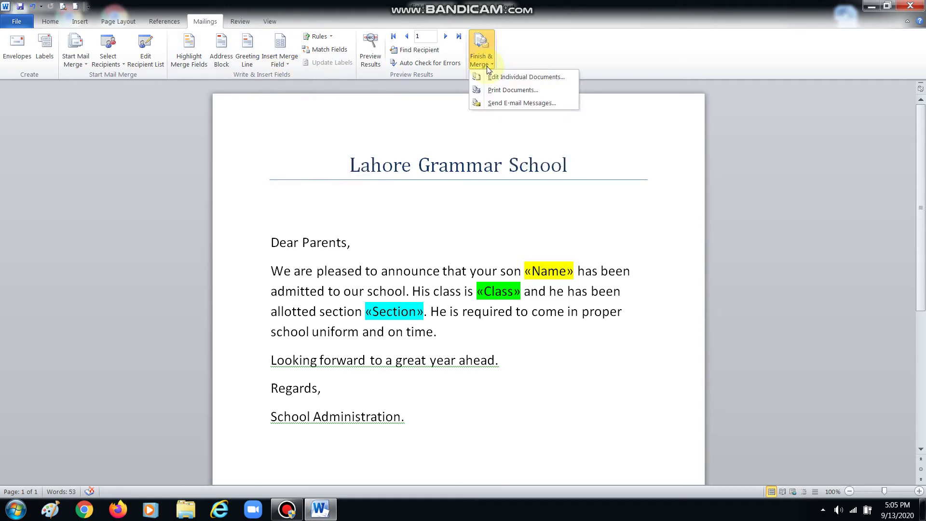
pyautogui.click(514, 80)
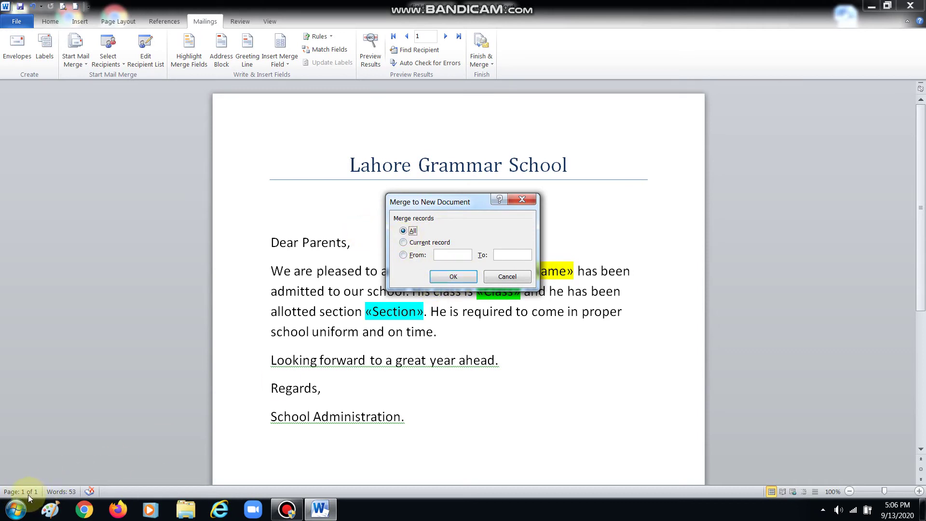
pyautogui.click(470, 279)
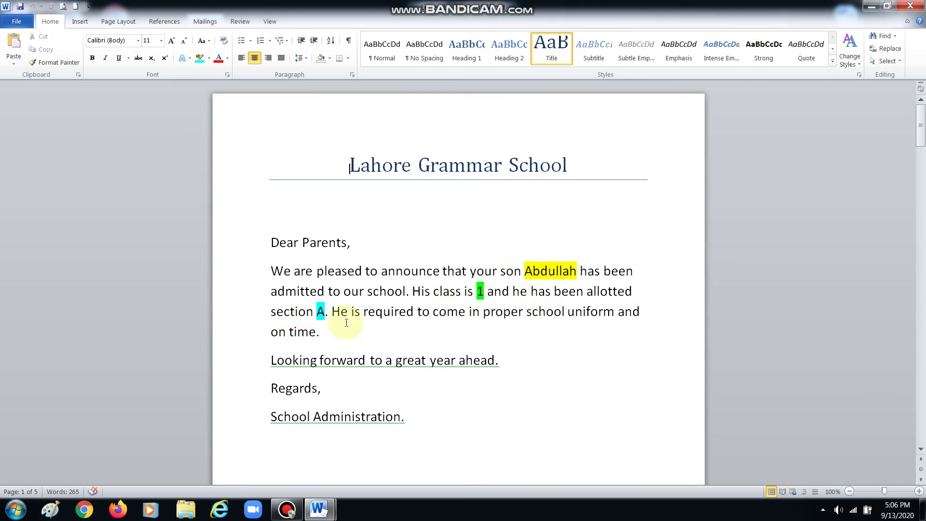
# Step: Review all five merged letters, confirming classes 1–5 and sections A–E
pyautogui.scroll(-2, 517, 295)
pyautogui.scroll(-7, 519, 296)
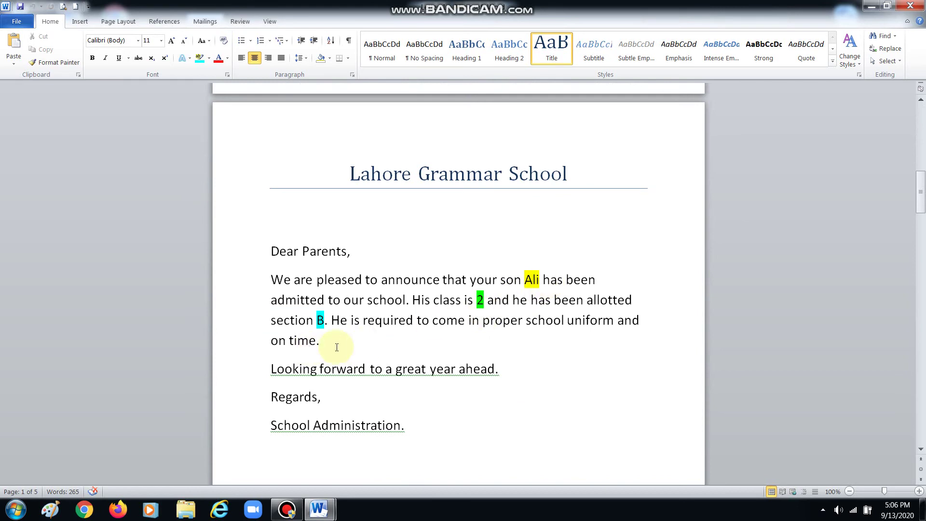
pyautogui.scroll(-9, 484, 281)
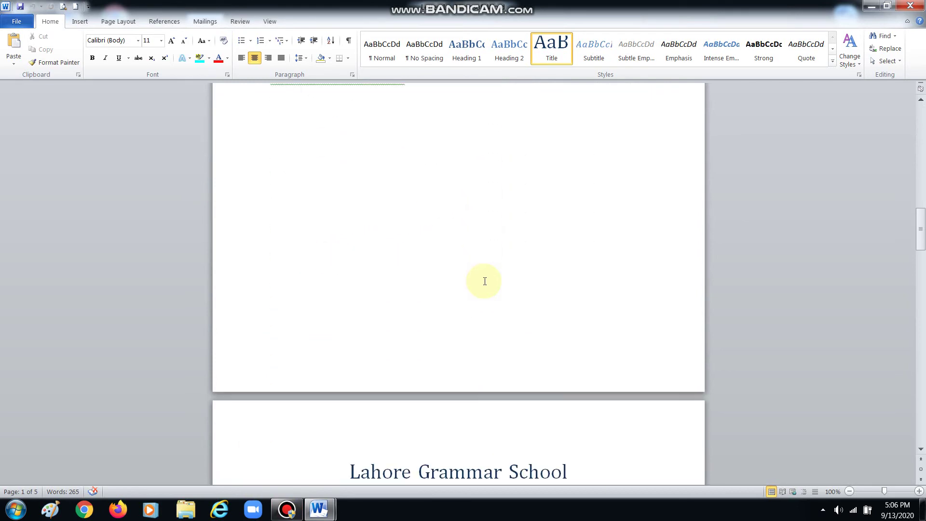
pyautogui.scroll(-1, 484, 281)
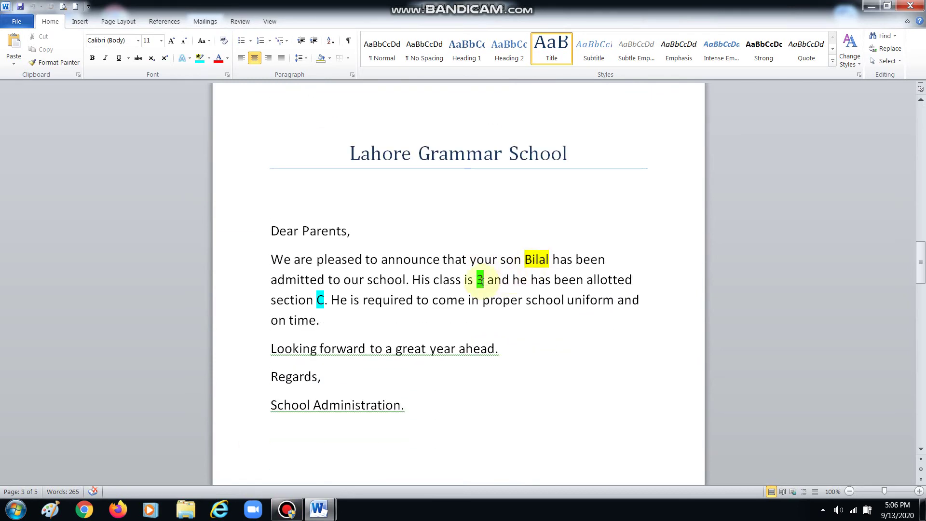
pyautogui.scroll(-3, 631, 306)
pyautogui.scroll(-7, 631, 307)
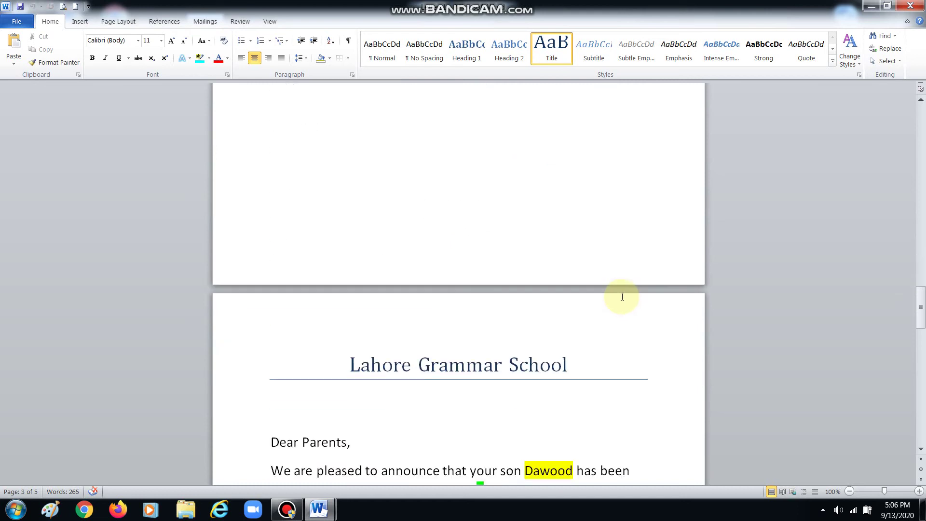
pyautogui.scroll(-5, 622, 297)
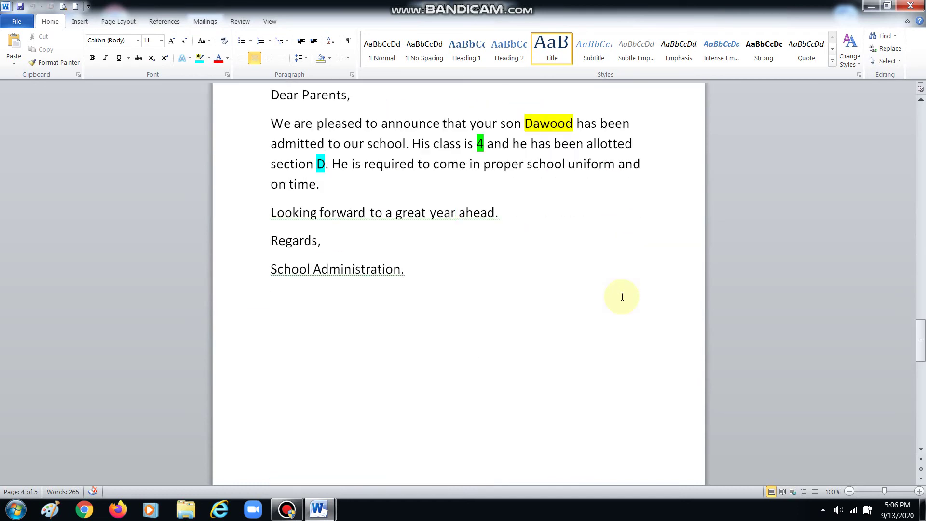
pyautogui.scroll(-7, 621, 297)
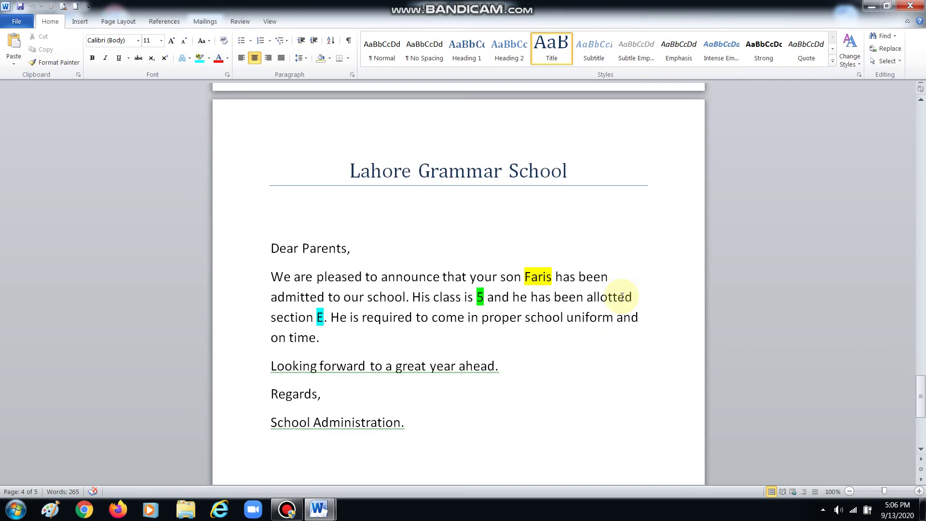
pyautogui.scroll(-3, 622, 297)
pyautogui.scroll(4, 622, 297)
pyautogui.scroll(20, 622, 297)
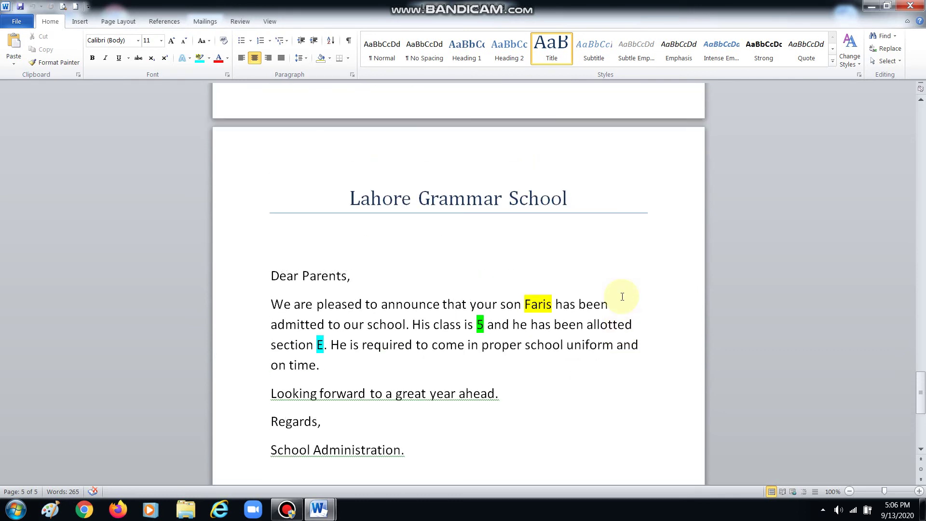
pyautogui.scroll(2, 622, 296)
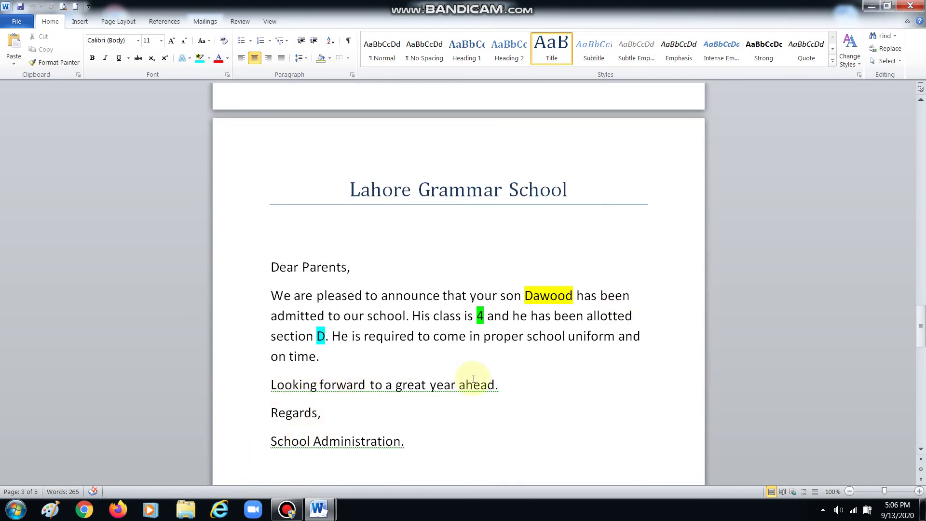
pyautogui.scroll(4, 472, 379)
pyautogui.scroll(-20, 474, 377)
pyautogui.scroll(18, 474, 378)
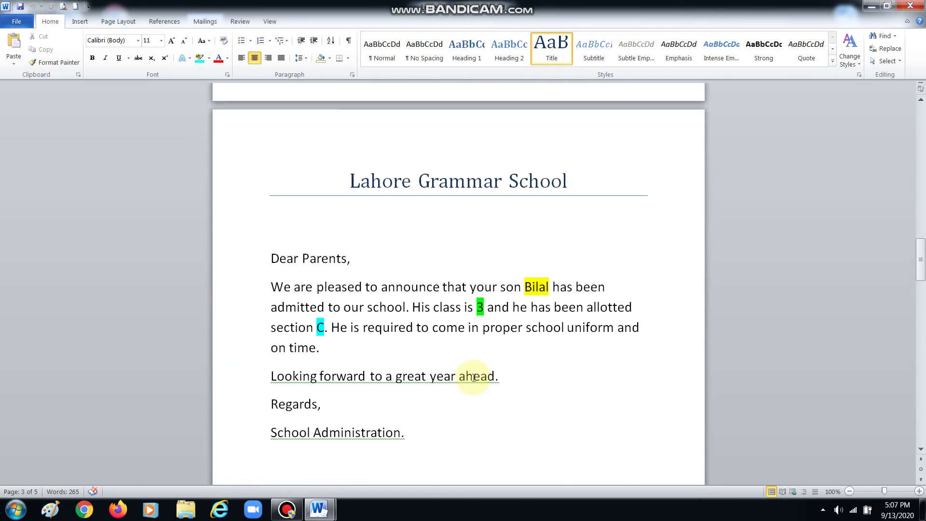
pyautogui.scroll(8, 473, 378)
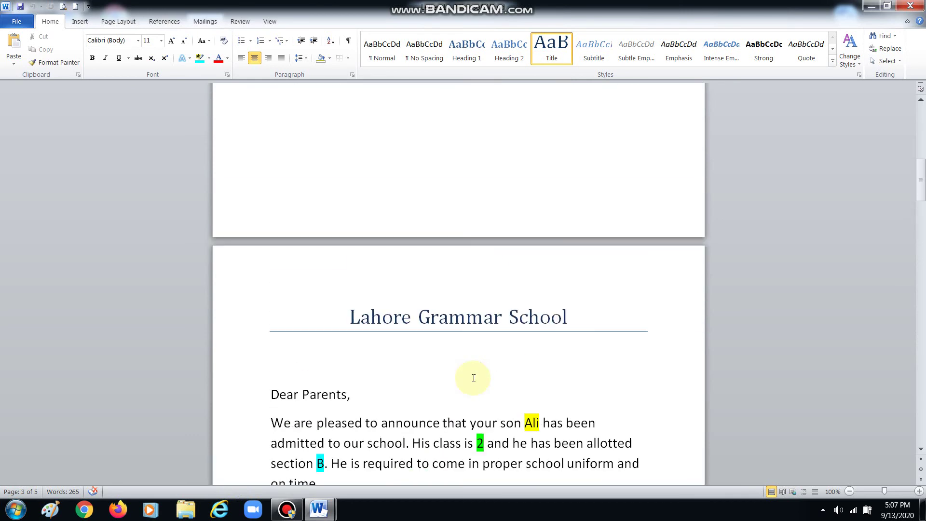
pyautogui.scroll(-15, 473, 377)
pyautogui.click(21, 27)
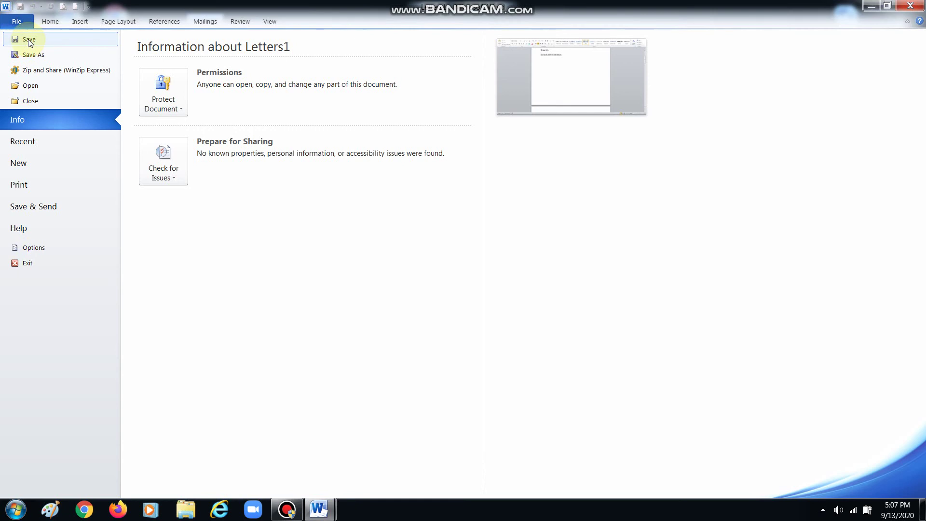
# Step: Save the merged letters document as 'final doc'
pyautogui.click(29, 40)
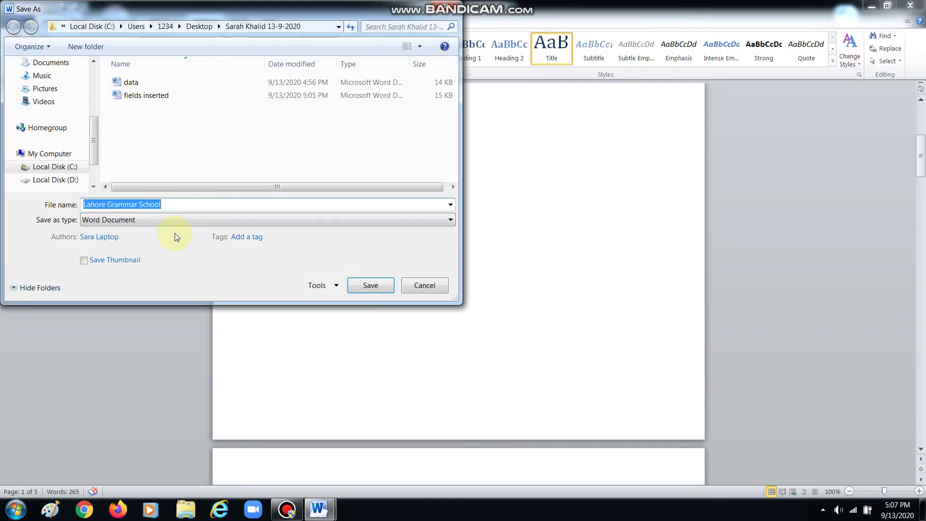
pyautogui.write('final ')
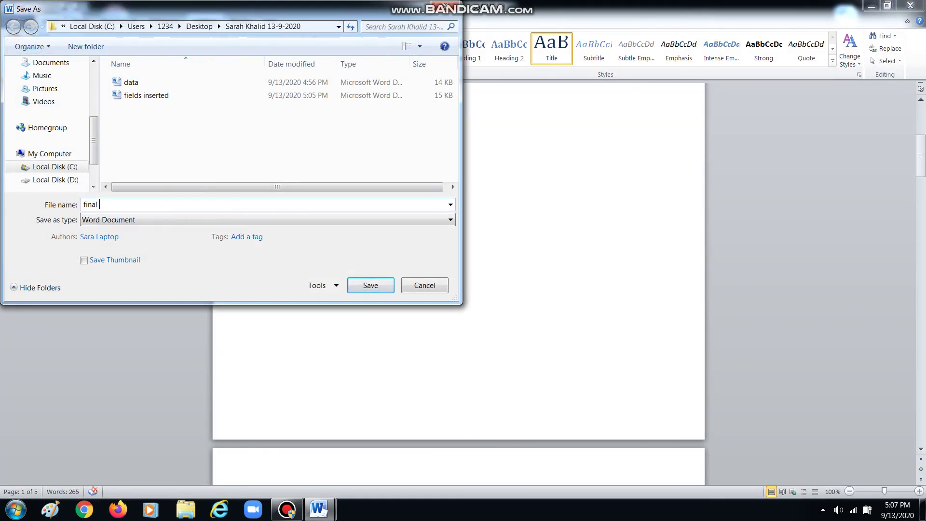
pyautogui.write('doctu')
pyautogui.click(375, 288)
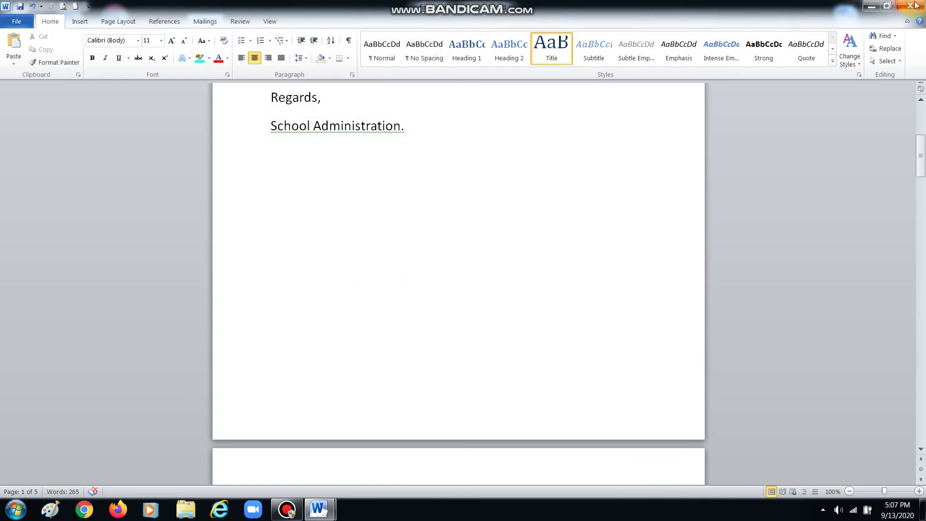
# Step: Close both documents, discarding unsaved changes to the template
pyautogui.click(910, 5)
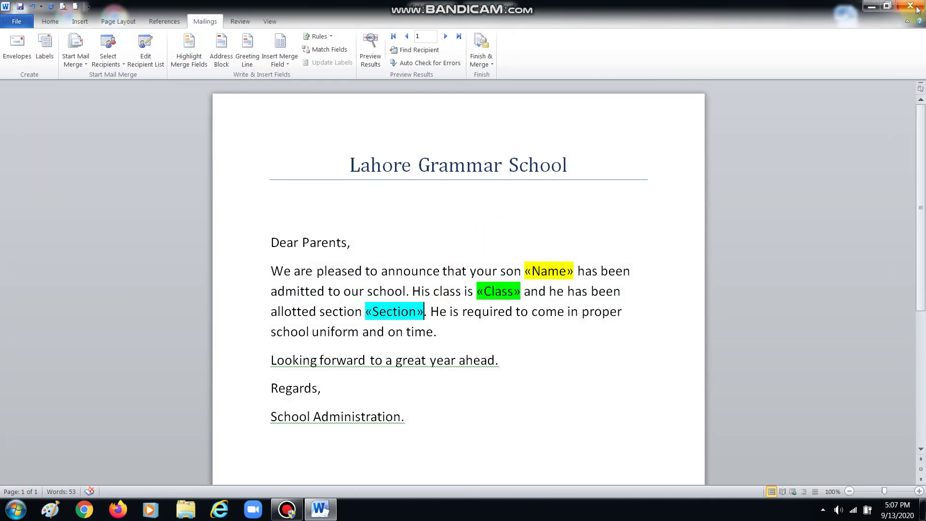
pyautogui.click(910, 5)
pyautogui.click(477, 268)
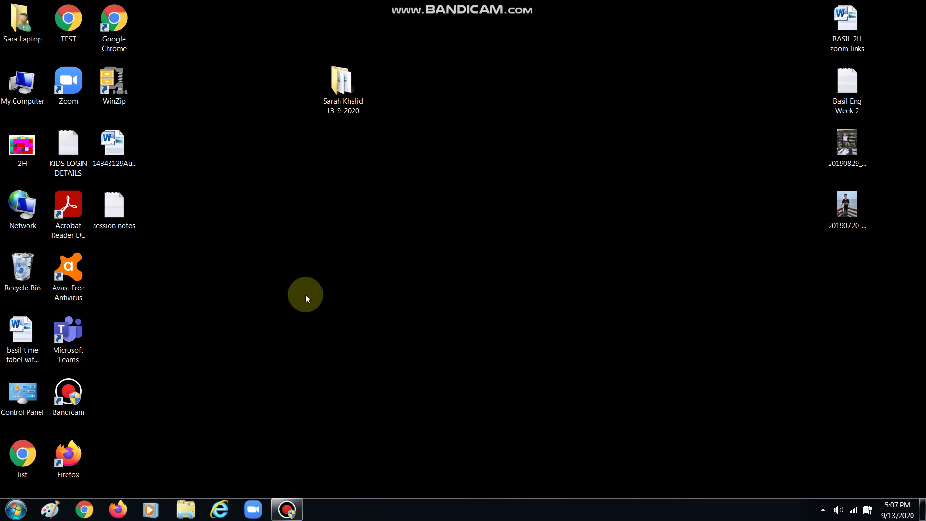
# Step: Open the dated project folder to see data, fields inserted and final doc
pyautogui.doubleClick(349, 86)
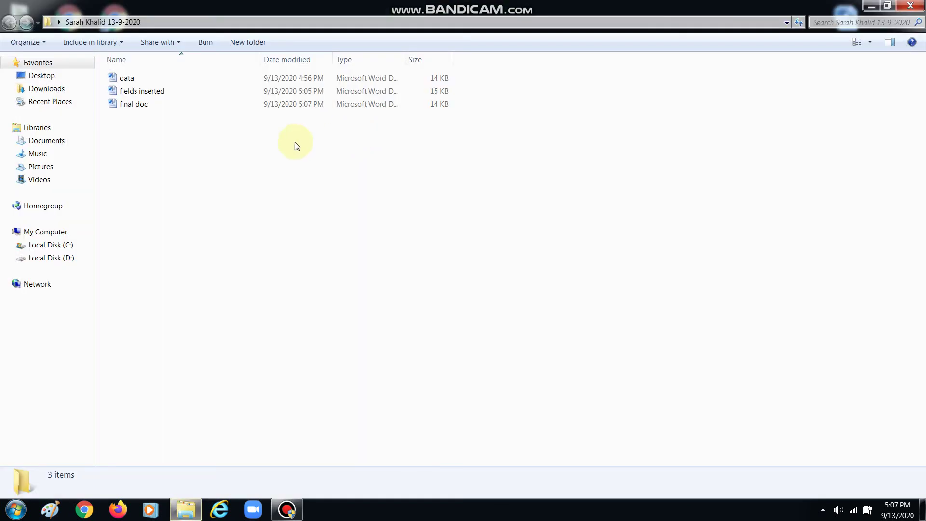